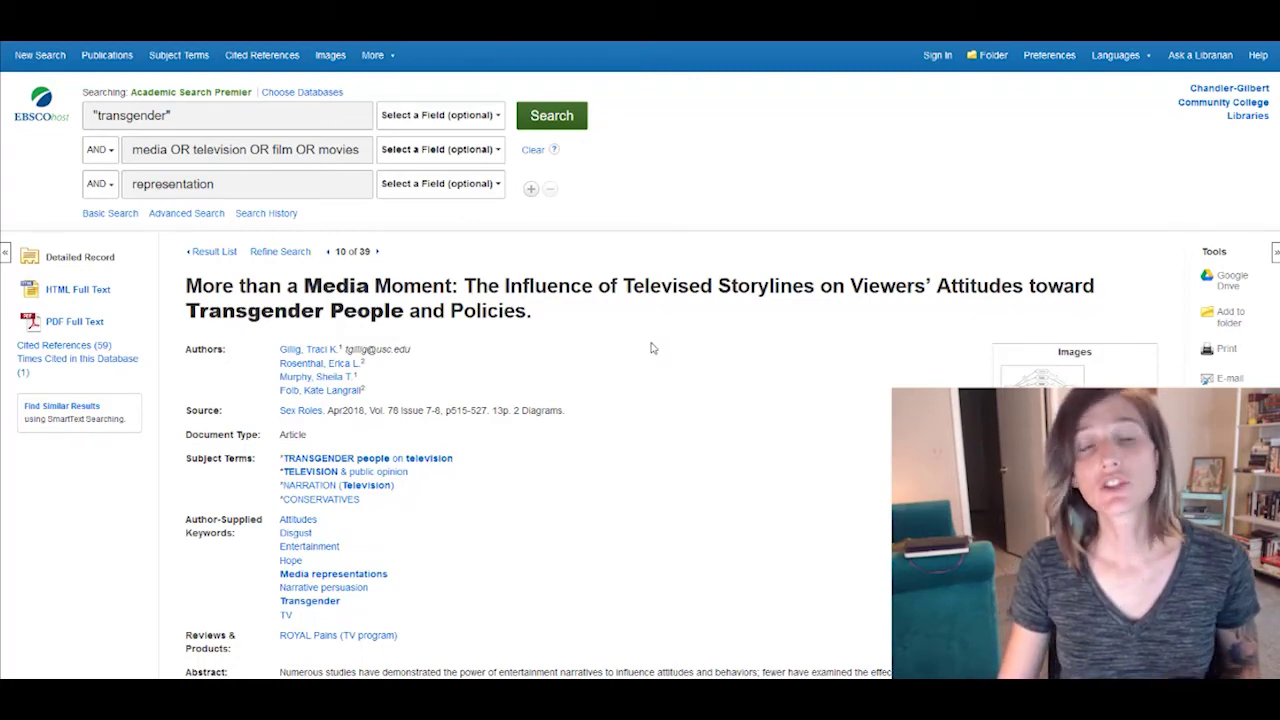
- Search the subject 'TRANSGENDER people on television', select its query, then return to the article record
{"action": "scroll", "coordinate": [651, 348], "scroll_direction": "down", "scroll_amount": 2}
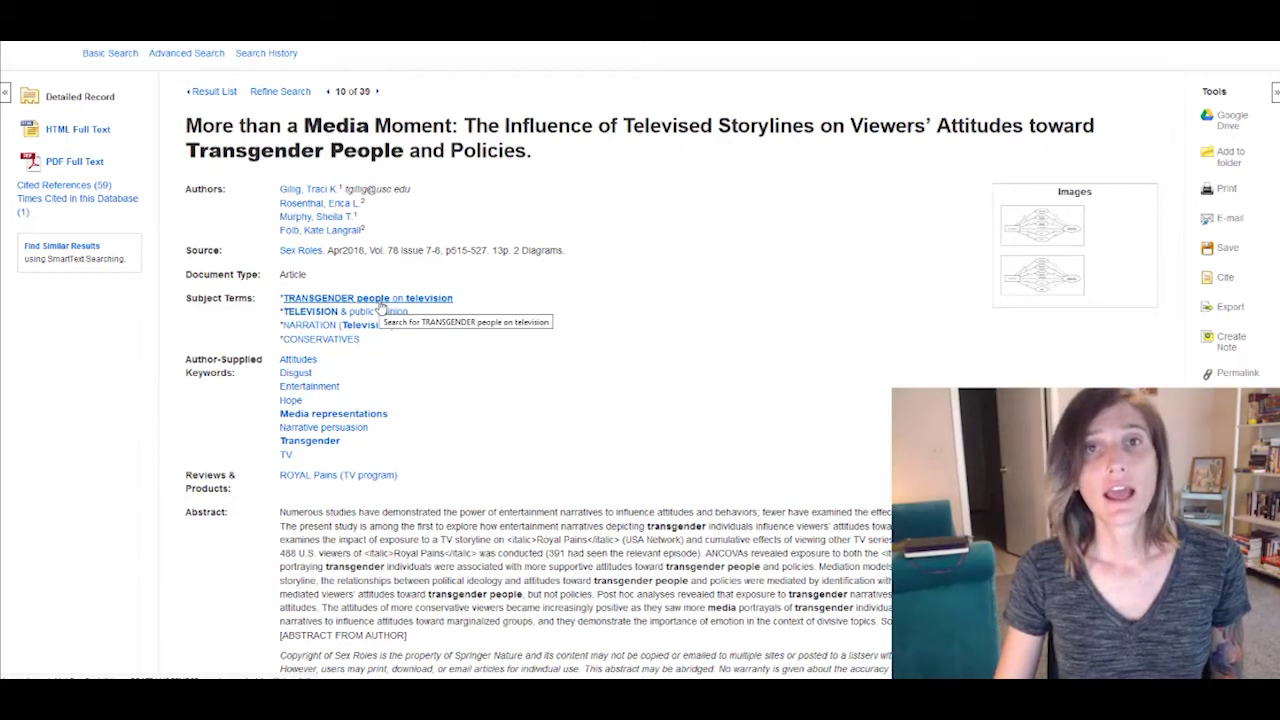
{"action": "left_click", "coordinate": [381, 301]}
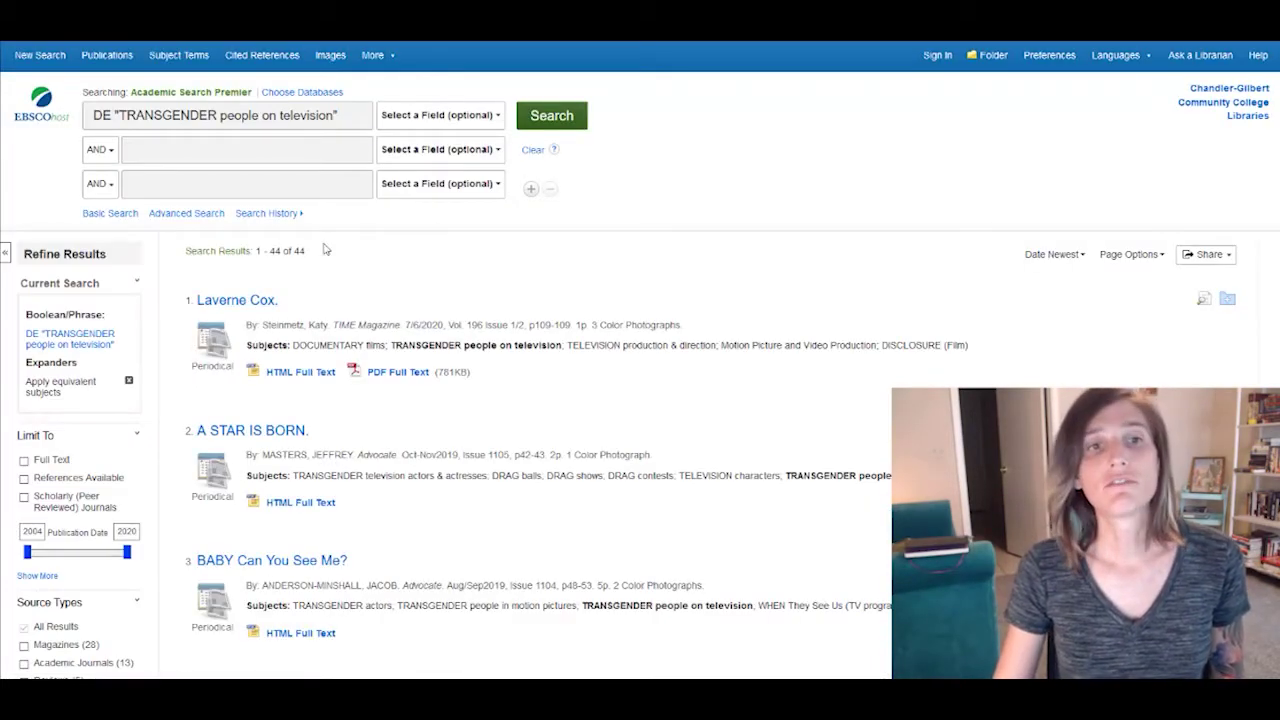
{"action": "left_click_drag", "start_coordinate": [350, 114], "coordinate": [62, 108]}
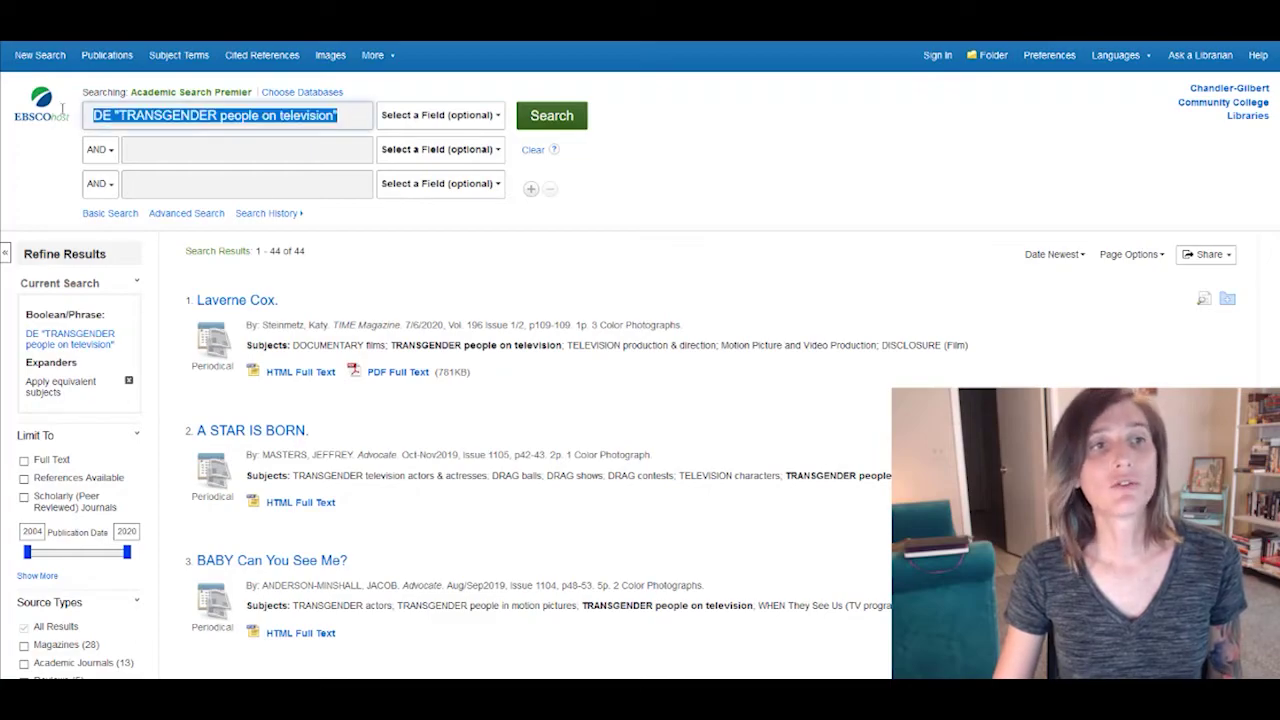
{"action": "scroll", "coordinate": [560, 310], "scroll_direction": "down", "scroll_amount": 12}
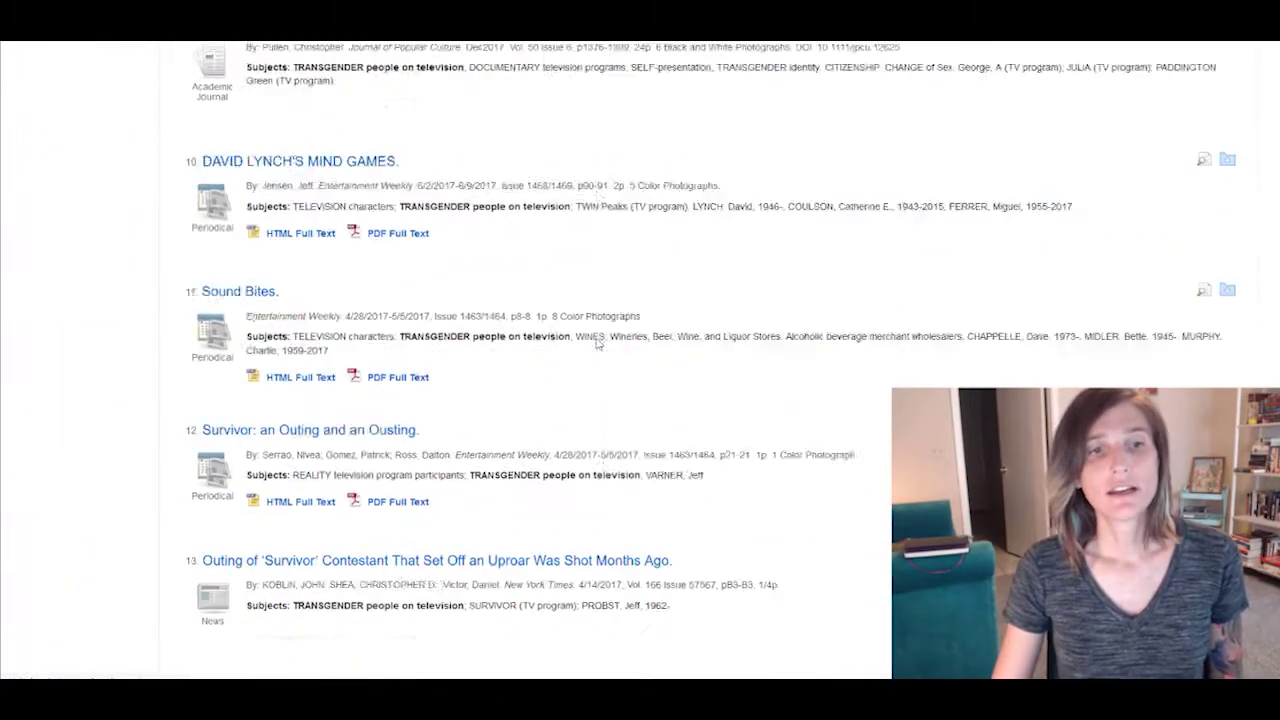
{"action": "scroll", "coordinate": [560, 350], "scroll_direction": "up", "scroll_amount": 5}
{"action": "key", "text": "alt+Left"}
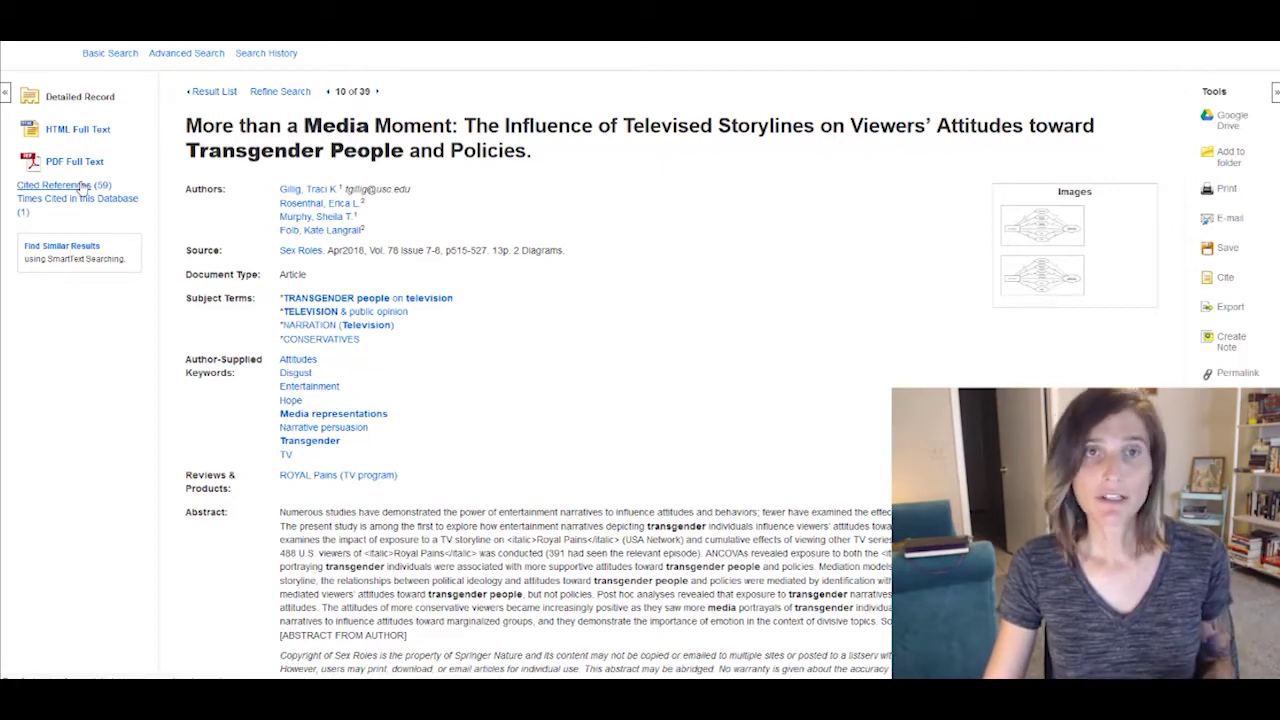
- Browse the list of references the article cites
{"action": "left_click", "coordinate": [84, 186]}
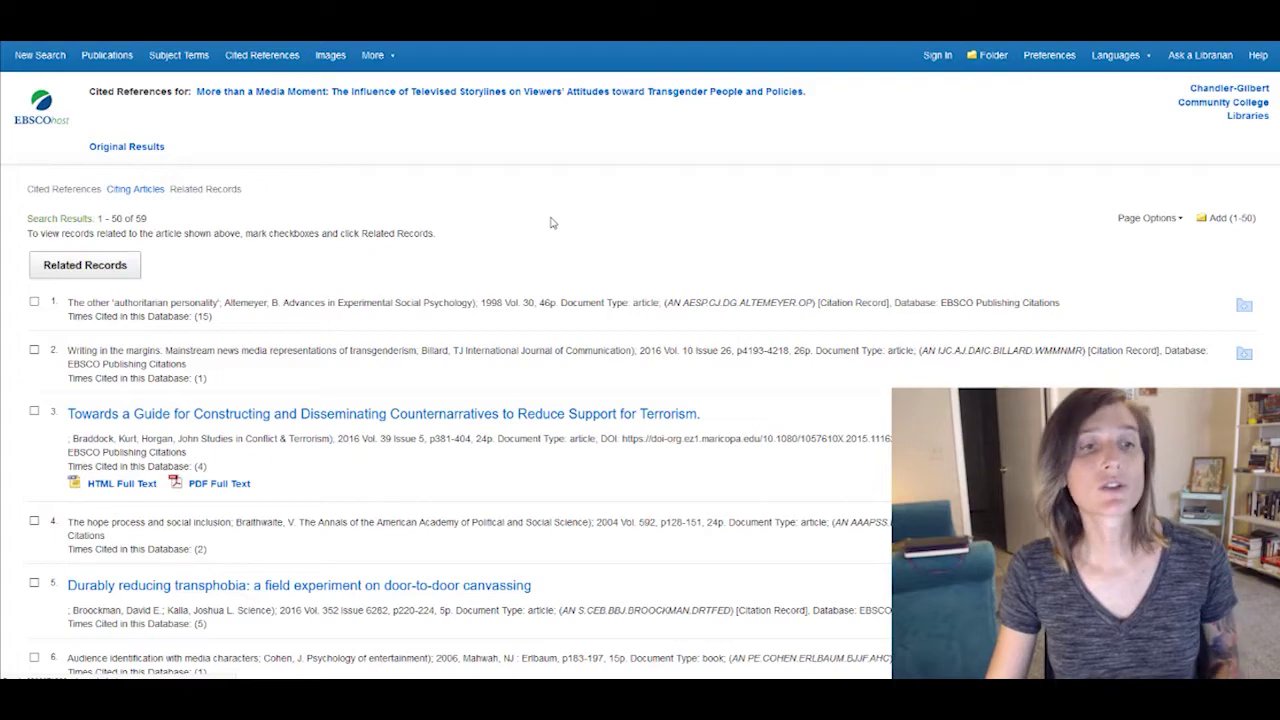
{"action": "scroll", "coordinate": [557, 225], "scroll_direction": "down", "scroll_amount": 8}
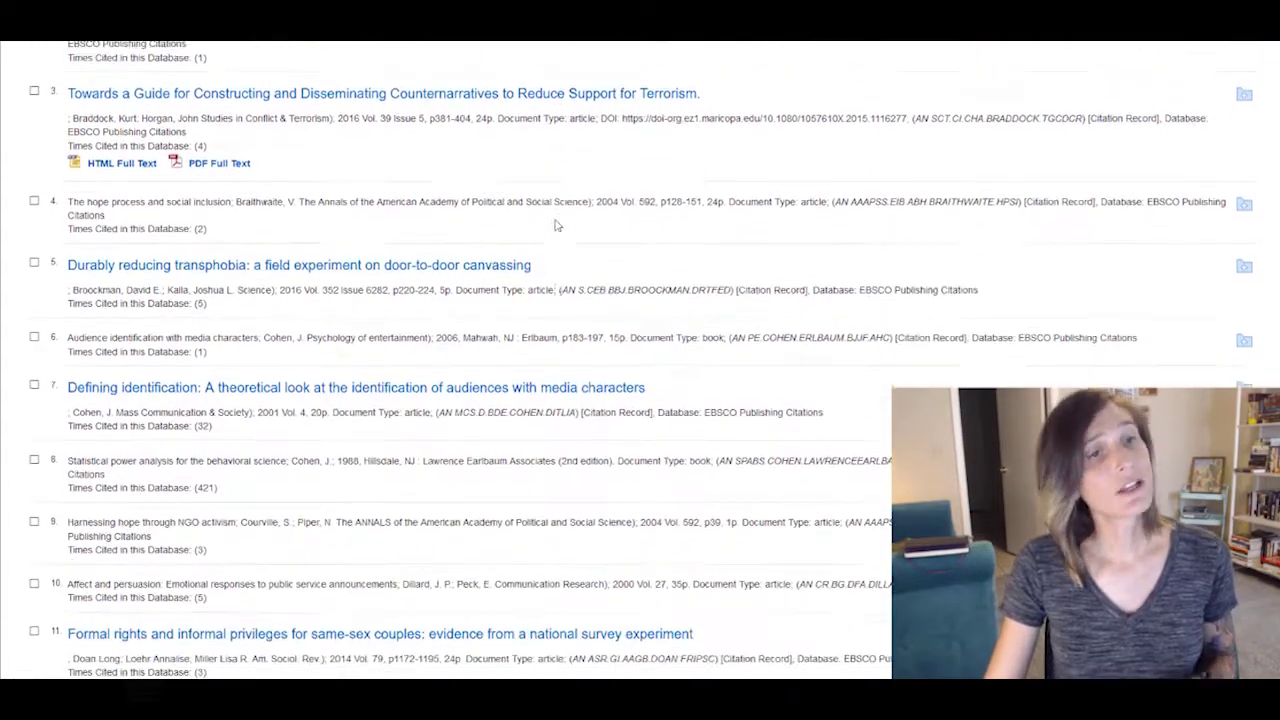
{"action": "scroll", "coordinate": [557, 225], "scroll_direction": "down", "scroll_amount": 4}
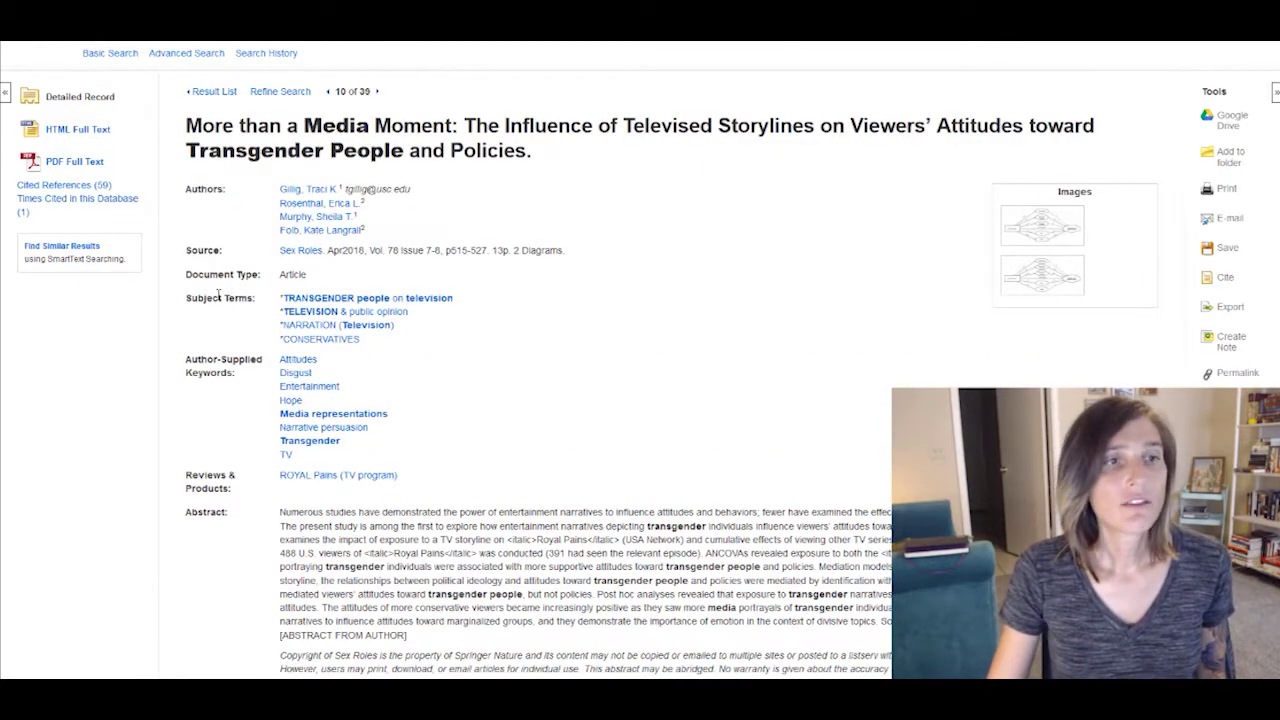
- Show the article's Cite formats and select the MLA citation text for copying
{"action": "scroll", "coordinate": [721, 296], "scroll_direction": "up", "scroll_amount": 2}
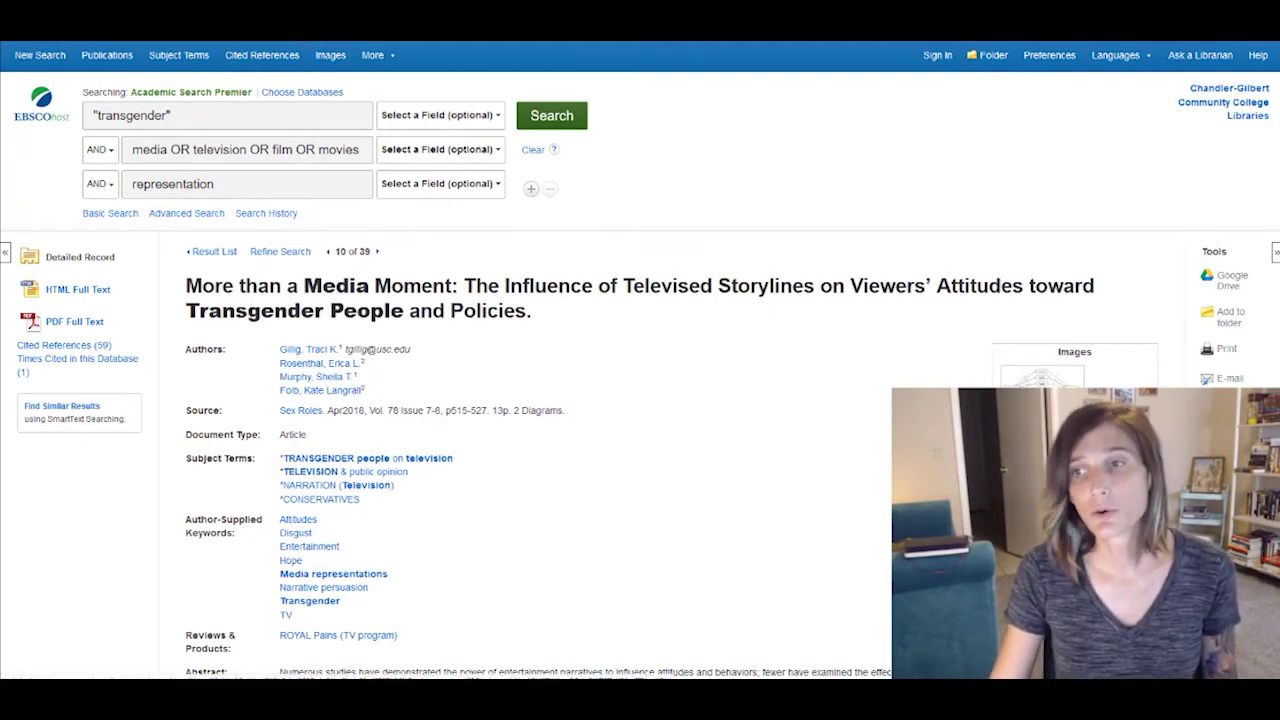
{"action": "left_click", "coordinate": [1228, 440]}
{"action": "scroll", "coordinate": [1050, 368], "scroll_direction": "down", "scroll_amount": 1}
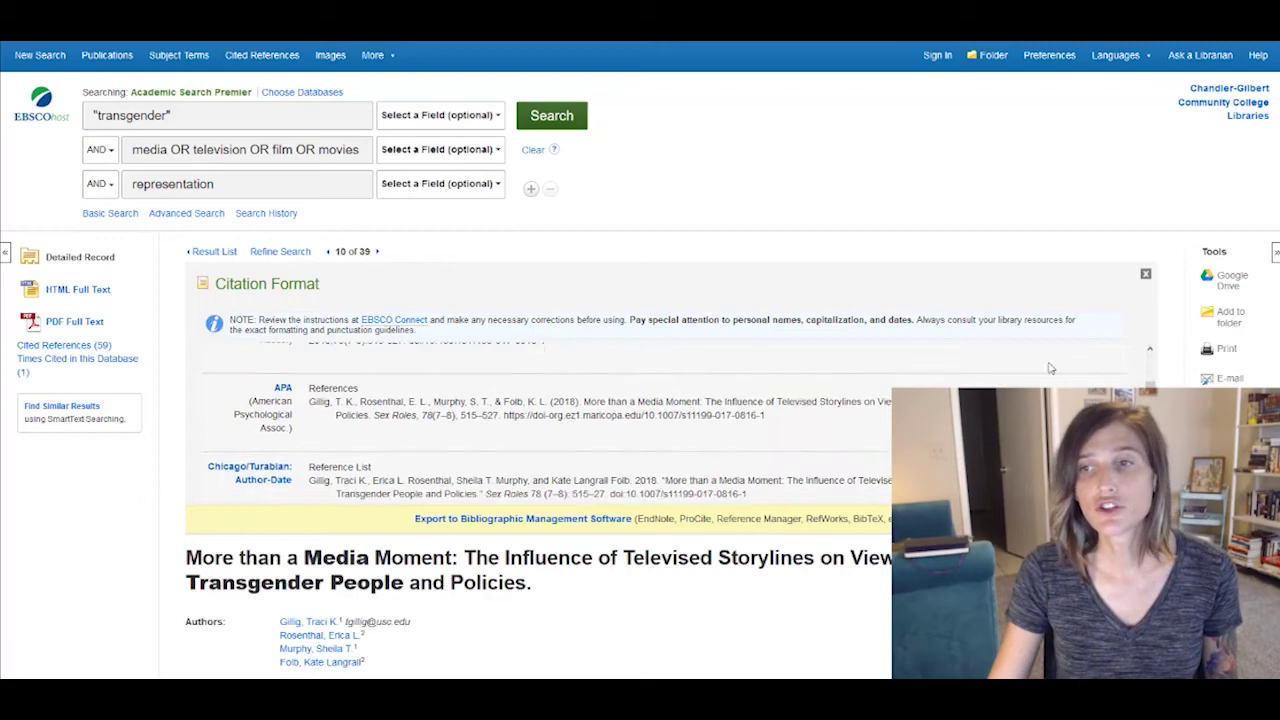
{"action": "scroll", "coordinate": [565, 424], "scroll_direction": "down", "scroll_amount": 5}
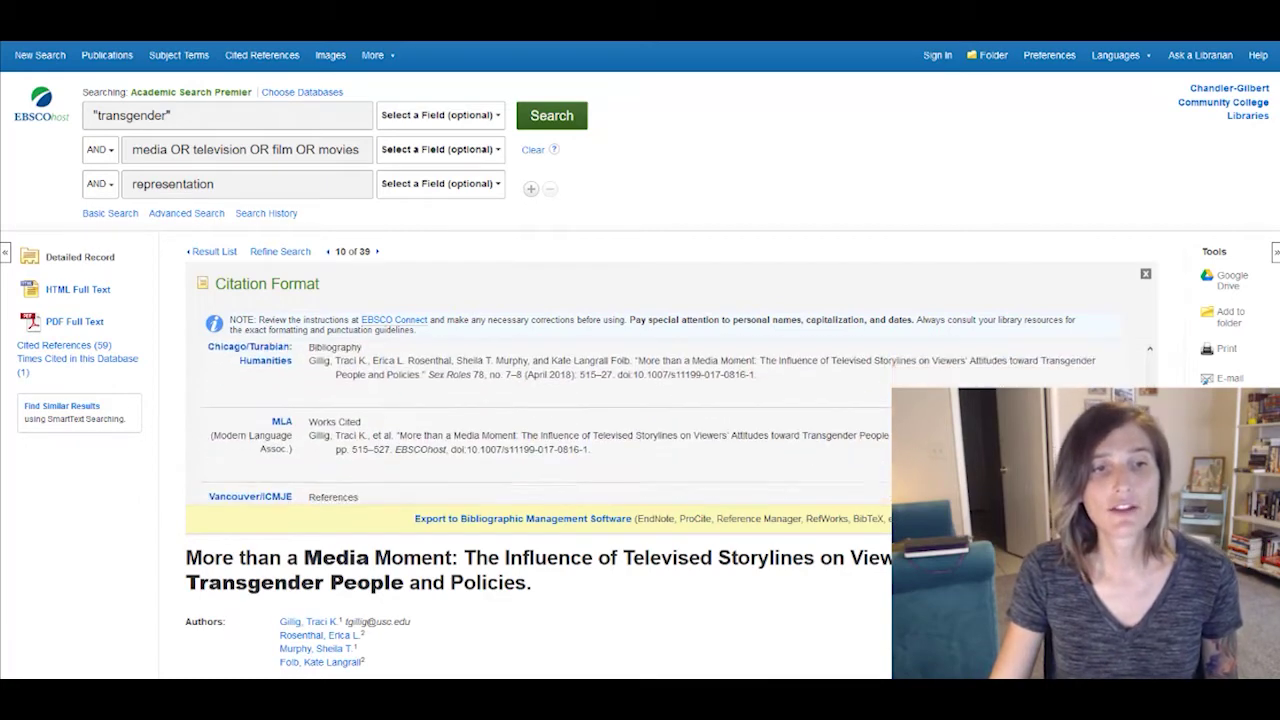
{"action": "left_click_drag", "start_coordinate": [620, 450], "coordinate": [308, 403]}
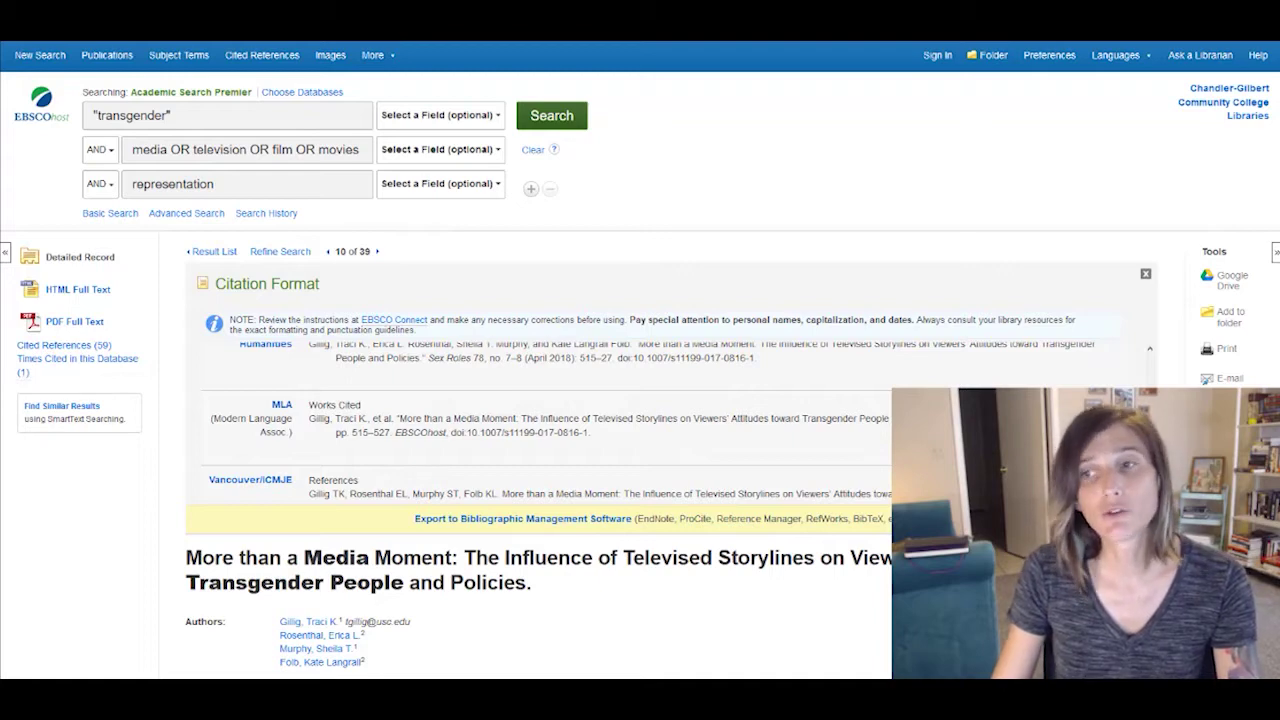
- Address an e-mail of the article to the recipient, subject 'paper 1', paste the MLA citation, then cancel
{"action": "left_click", "coordinate": [1227, 380]}
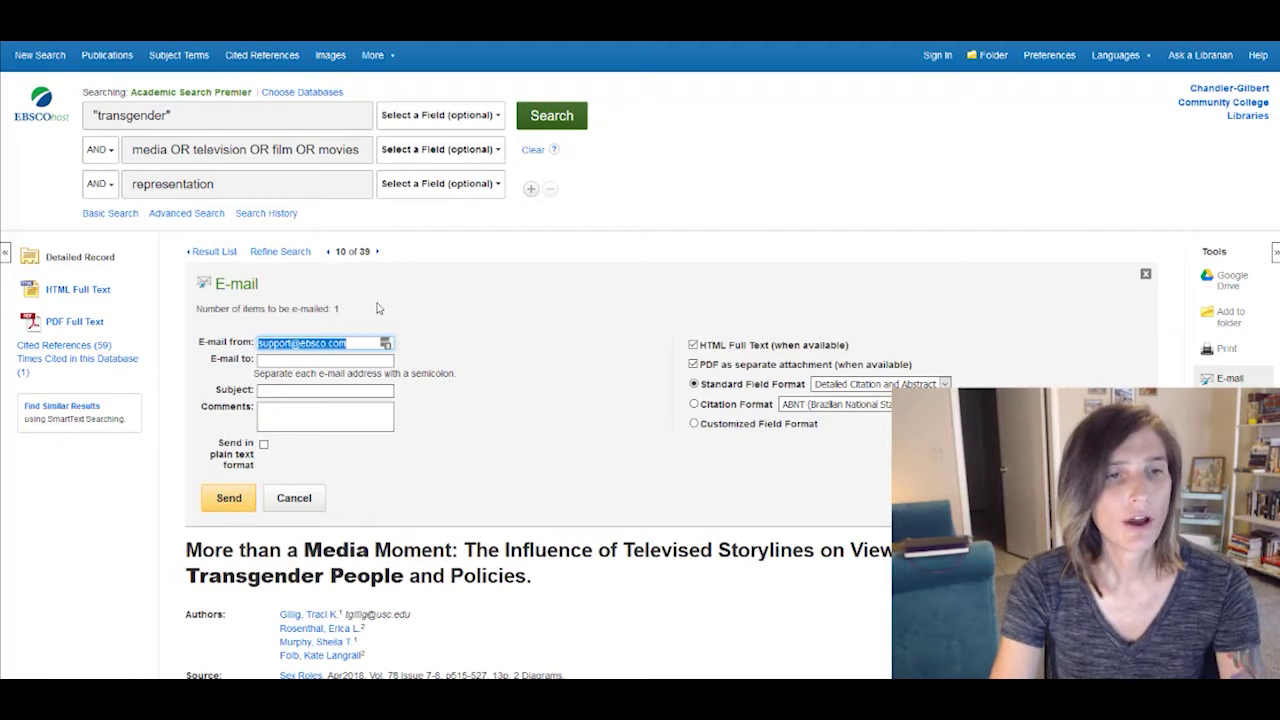
{"action": "key", "text": "Tab"}
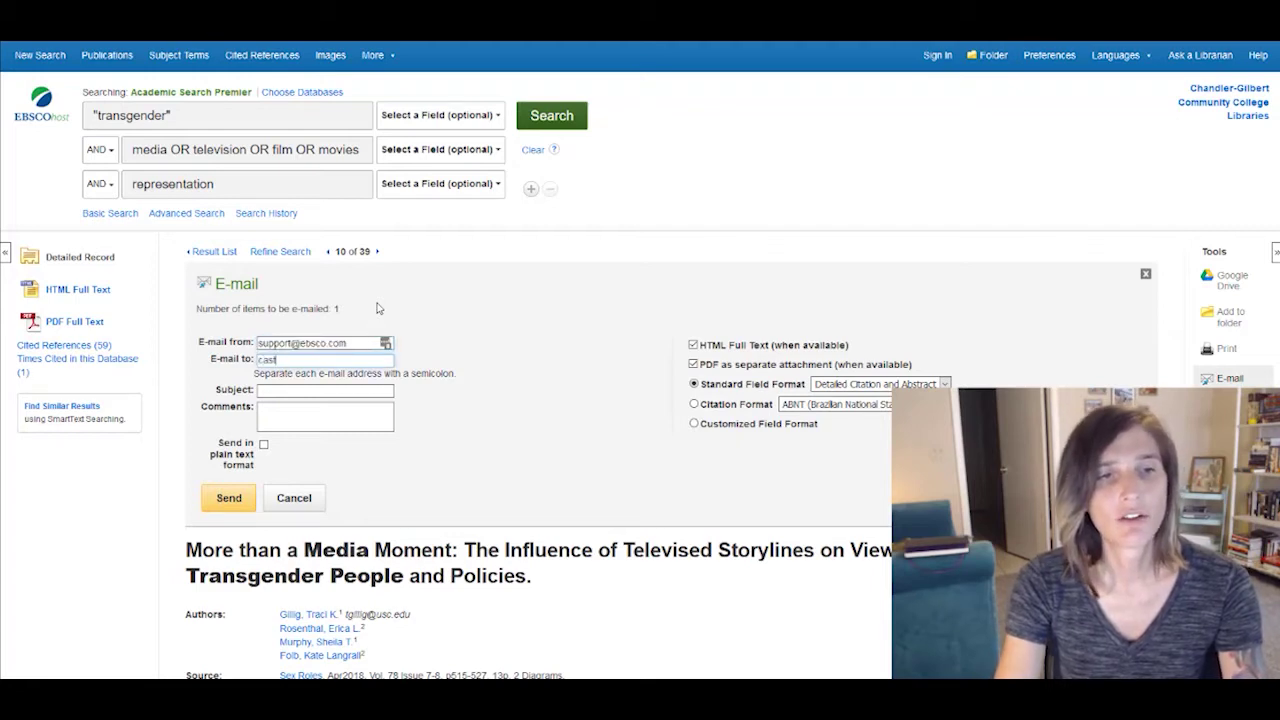
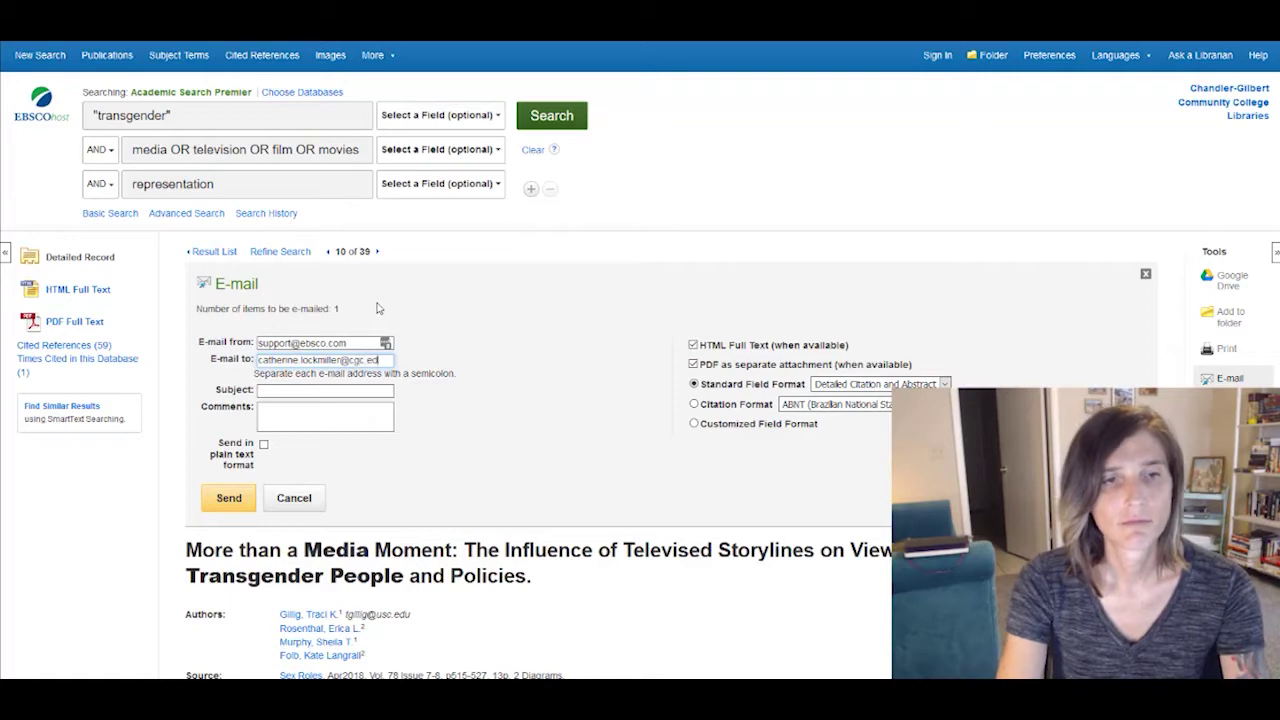
{"action": "key", "text": "Tab"}
{"action": "type", "text": "paper 1"}
{"action": "key", "text": "Tab"}
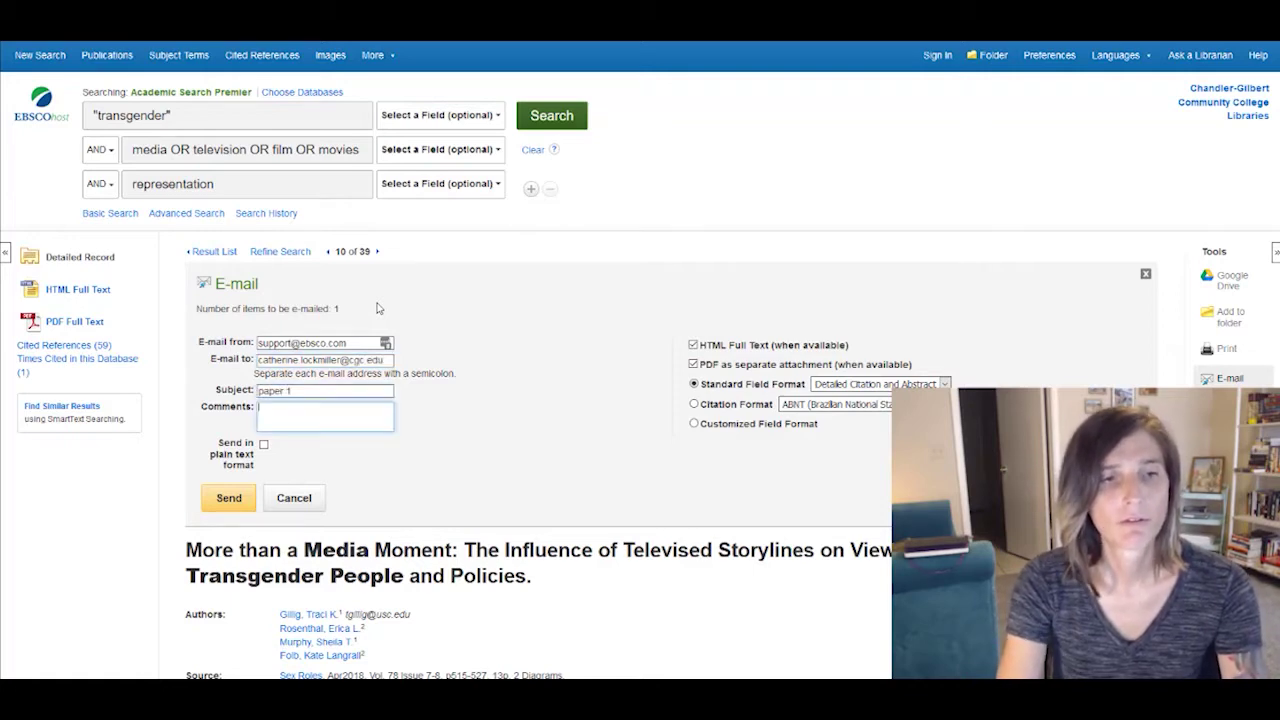
{"action": "key", "text": "ctrl+v"}
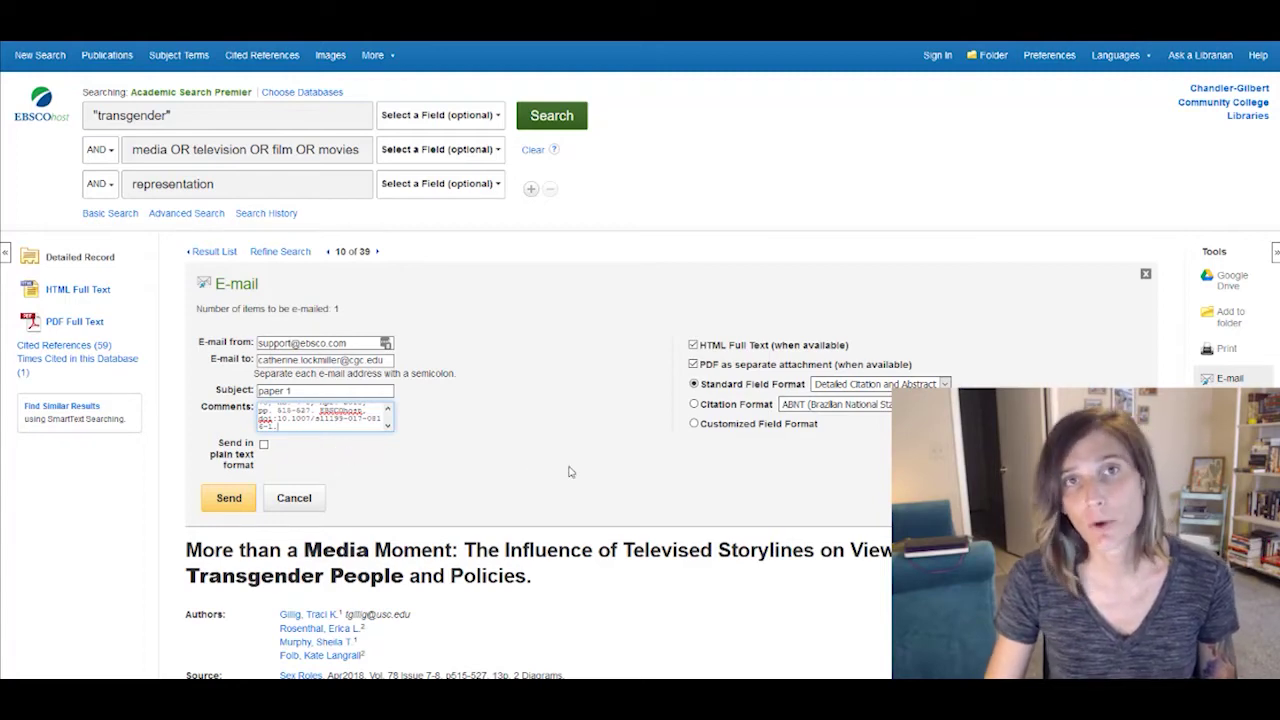
{"action": "left_click", "coordinate": [296, 503]}
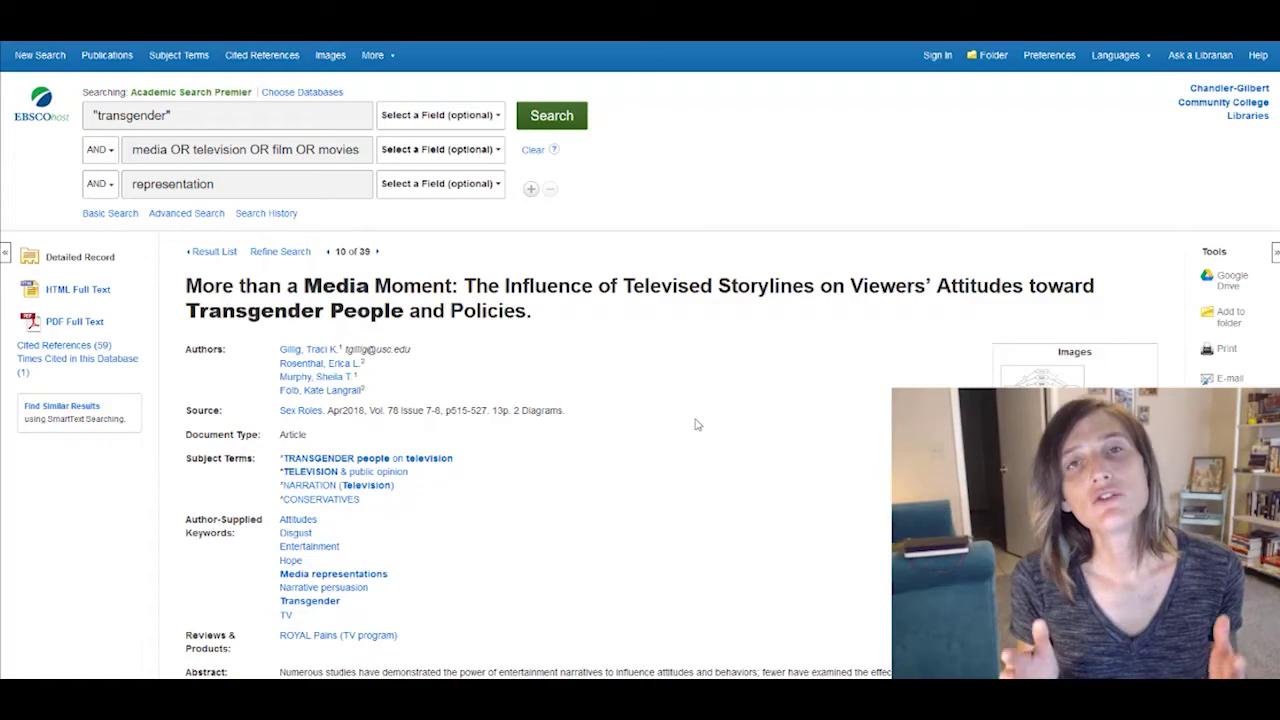
{"action": "scroll", "coordinate": [643, 416], "scroll_direction": "down", "scroll_amount": 15}
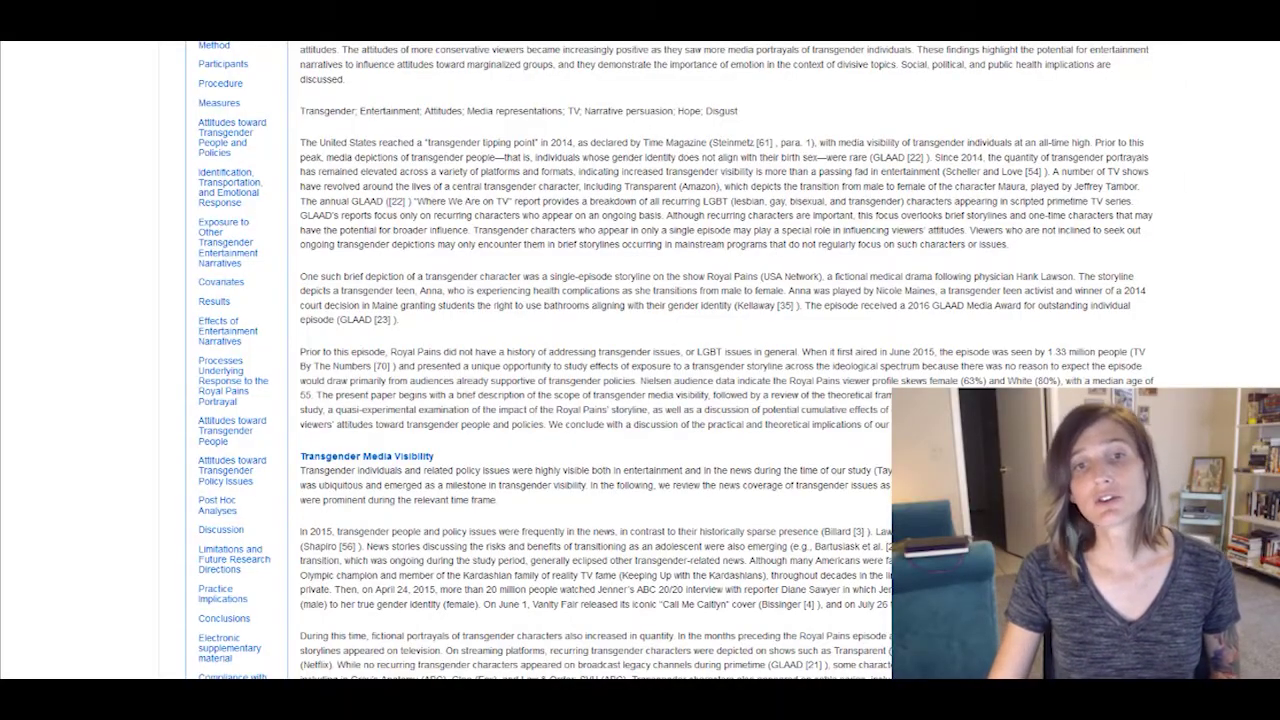
{"action": "scroll", "coordinate": [670, 360], "scroll_direction": "down", "scroll_amount": 20}
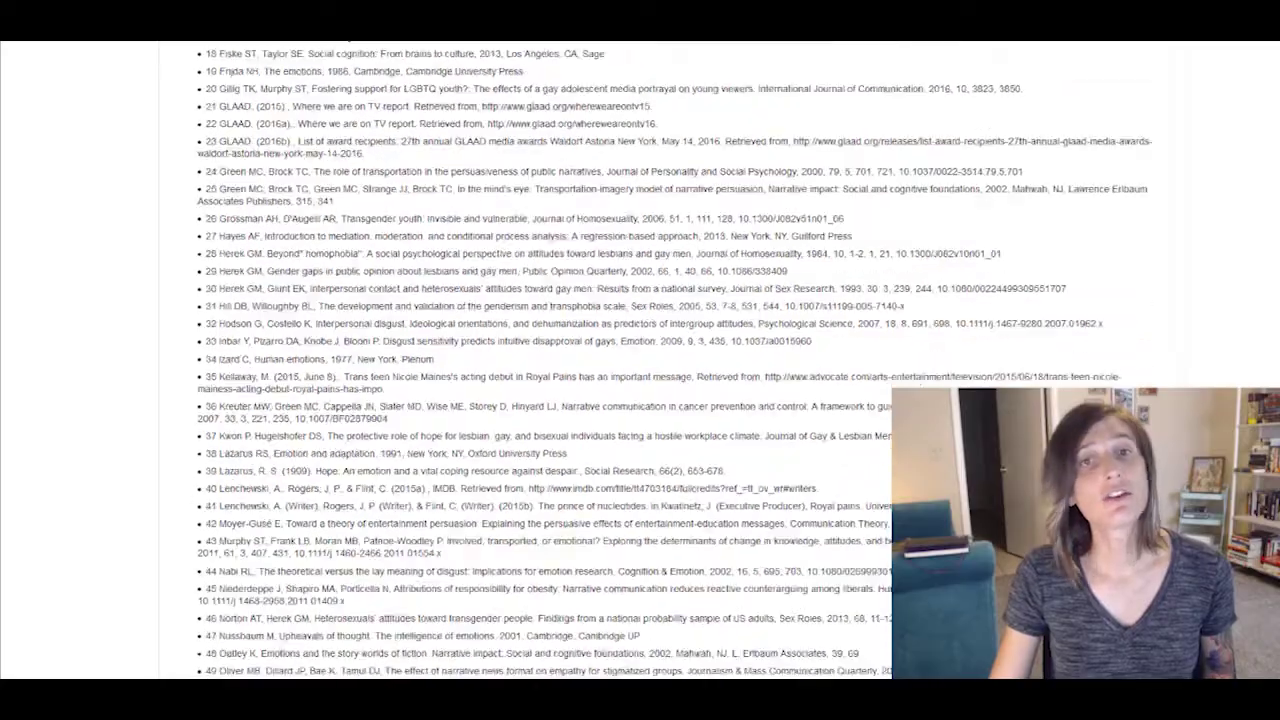
{"action": "scroll", "coordinate": [840, 176], "scroll_direction": "up", "scroll_amount": 20}
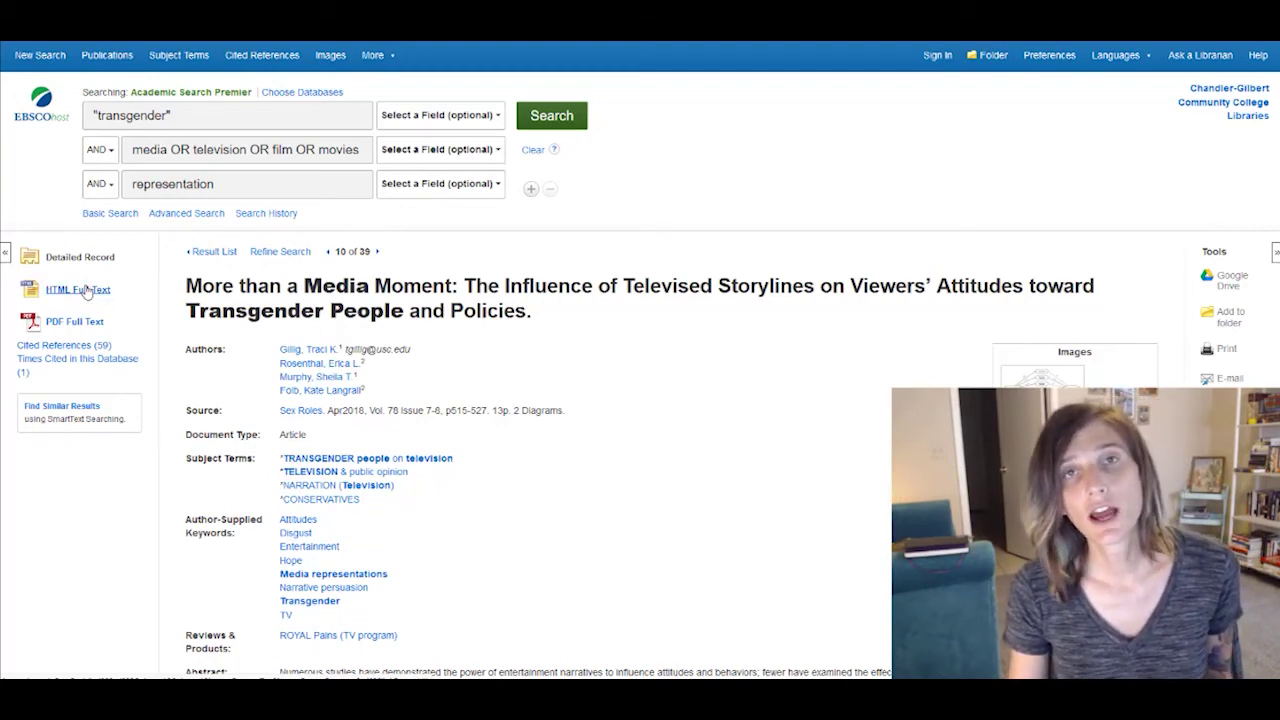
- Open the HTML full text, set the Print citation format to MLA, then close the print panel
{"action": "left_click", "coordinate": [86, 290]}
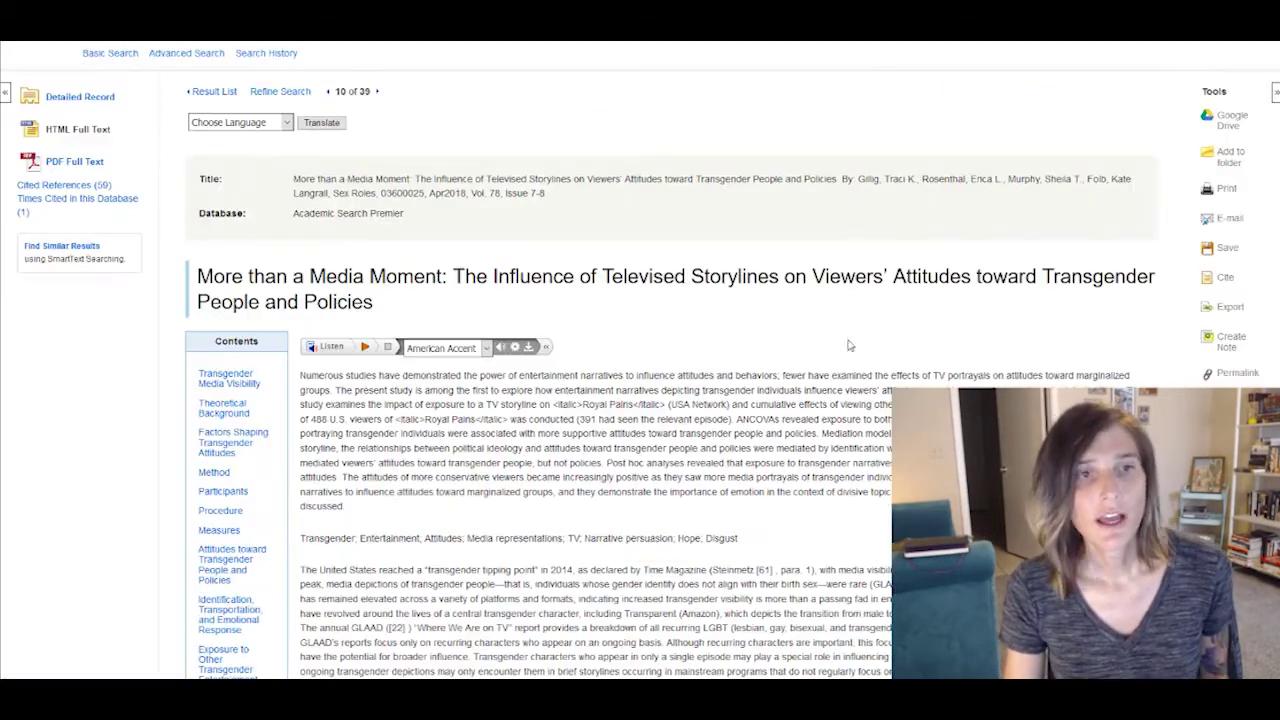
{"action": "left_click", "coordinate": [1226, 189]}
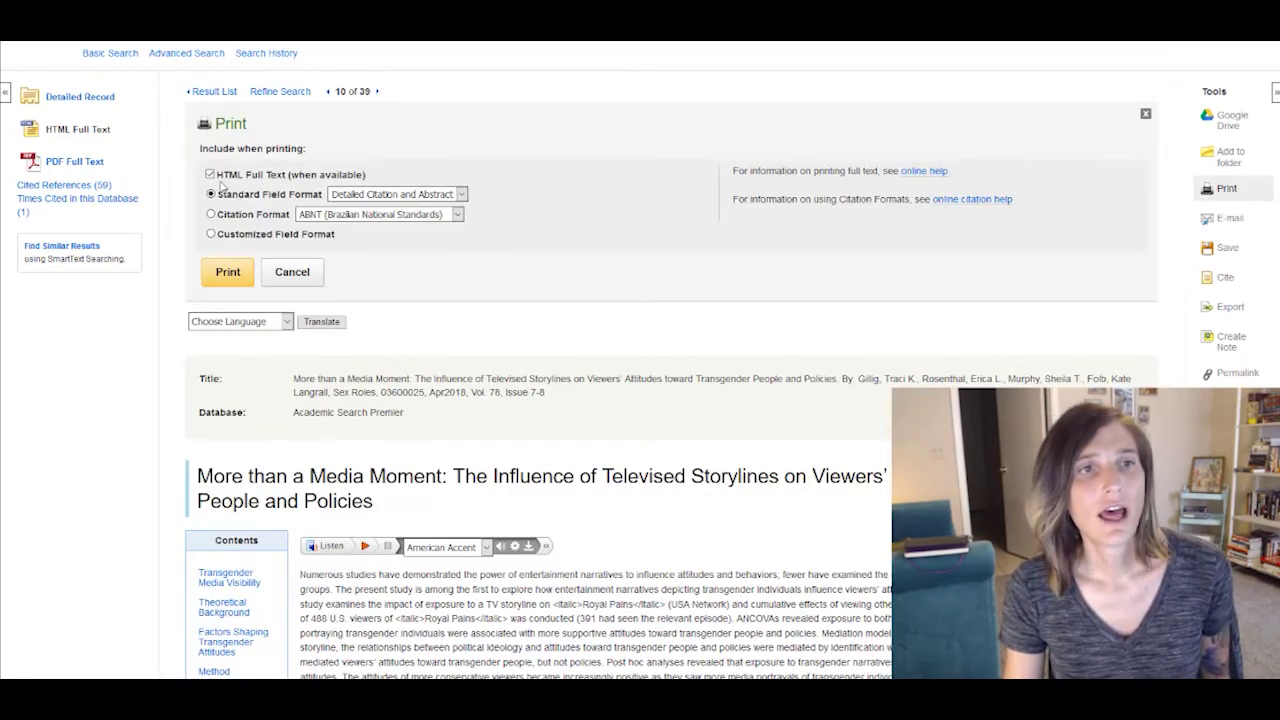
{"action": "left_click", "coordinate": [335, 218]}
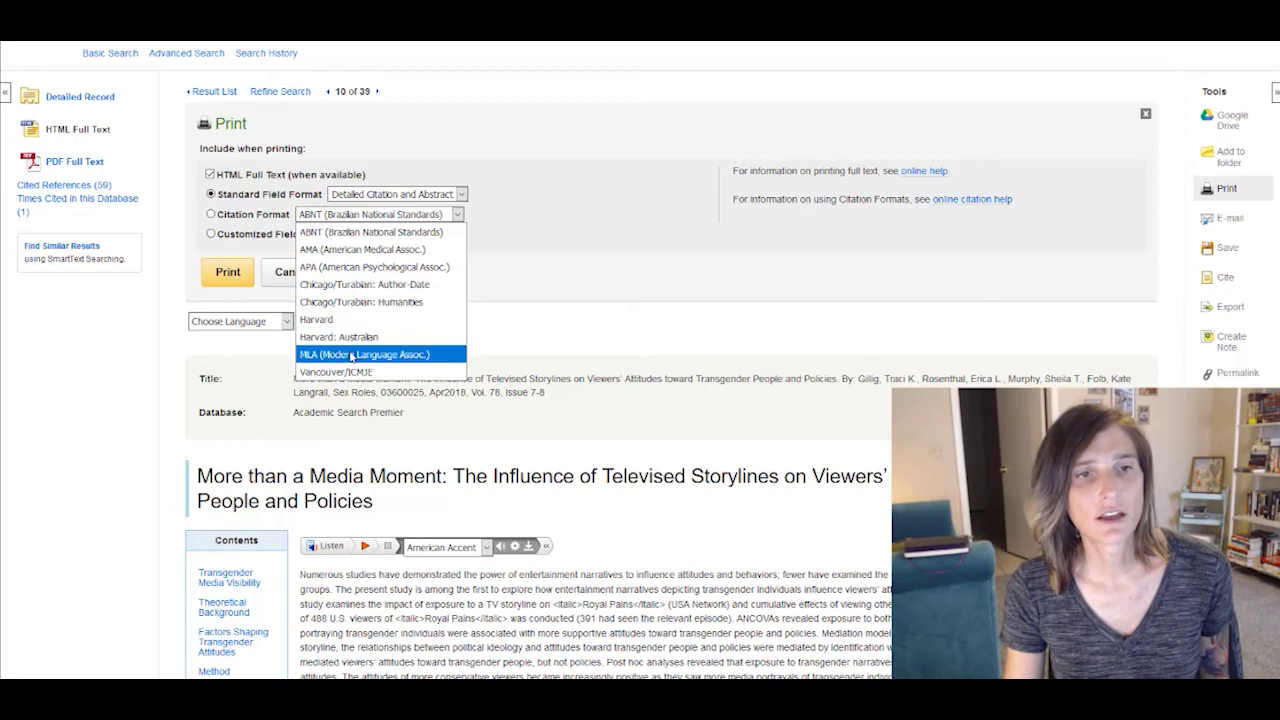
{"action": "left_click", "coordinate": [352, 357]}
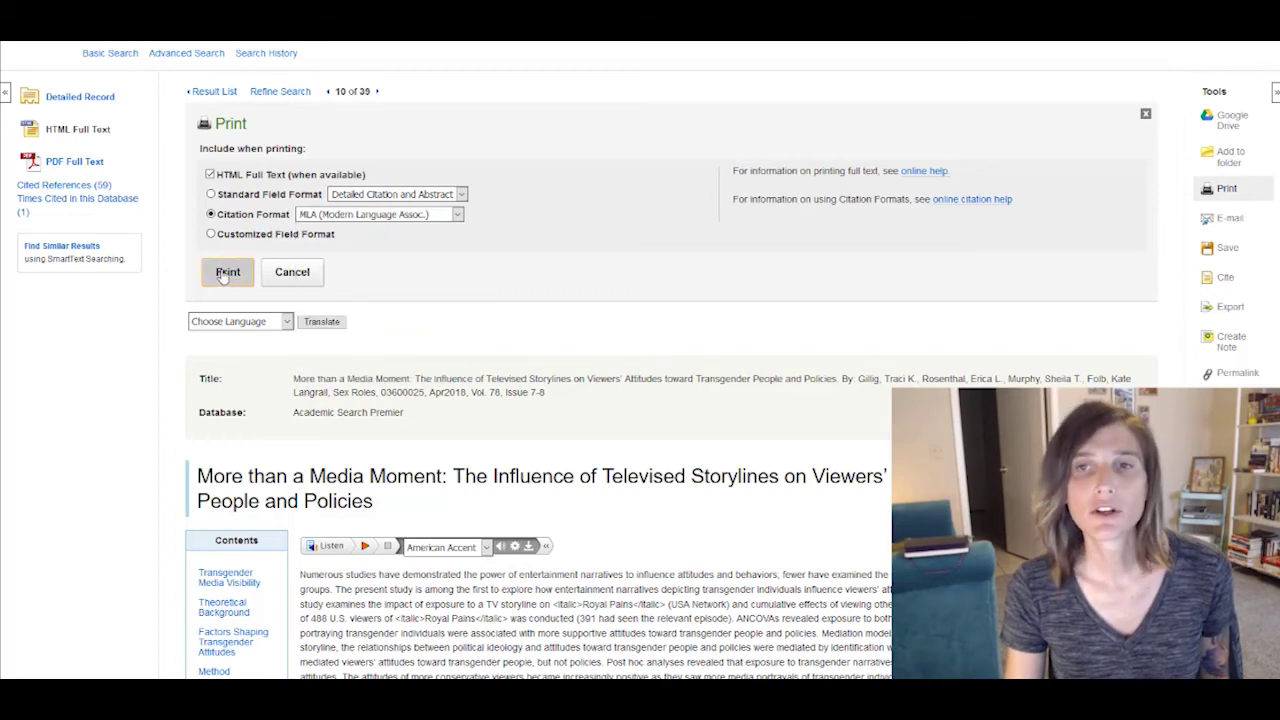
{"action": "left_click", "coordinate": [290, 272]}
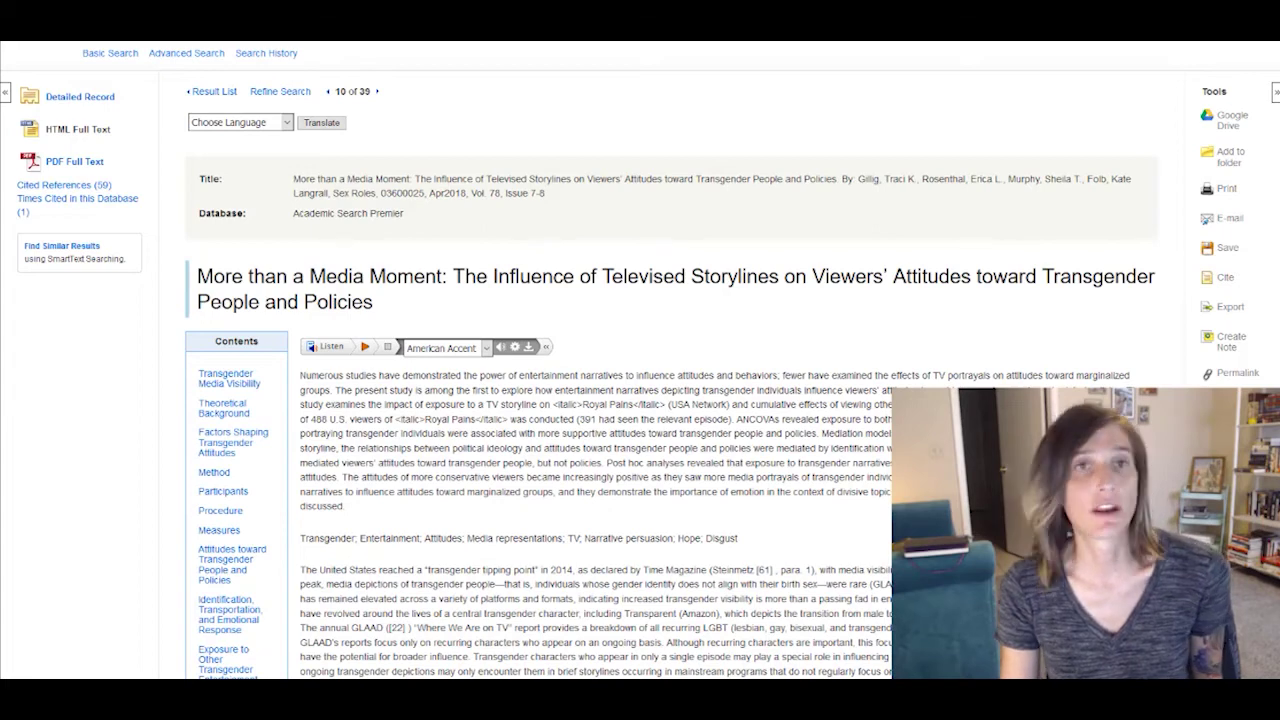
{"action": "scroll", "coordinate": [713, 258], "scroll_direction": "up", "scroll_amount": 2}
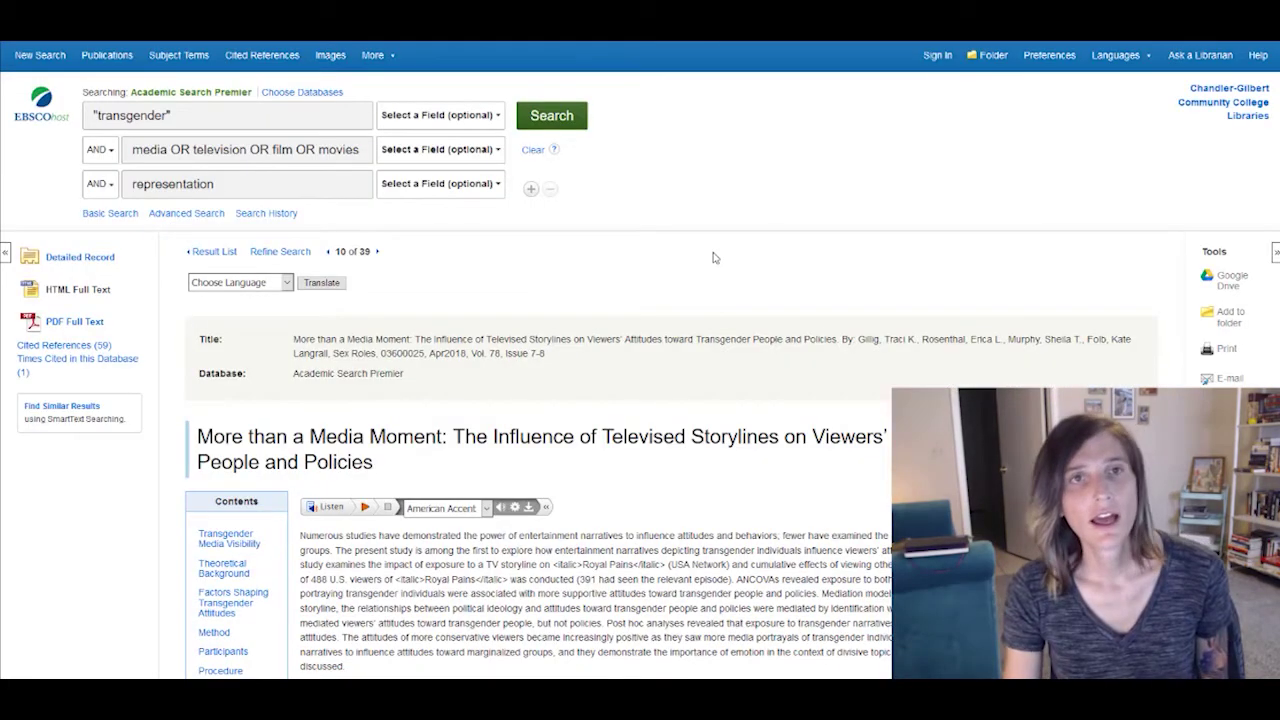